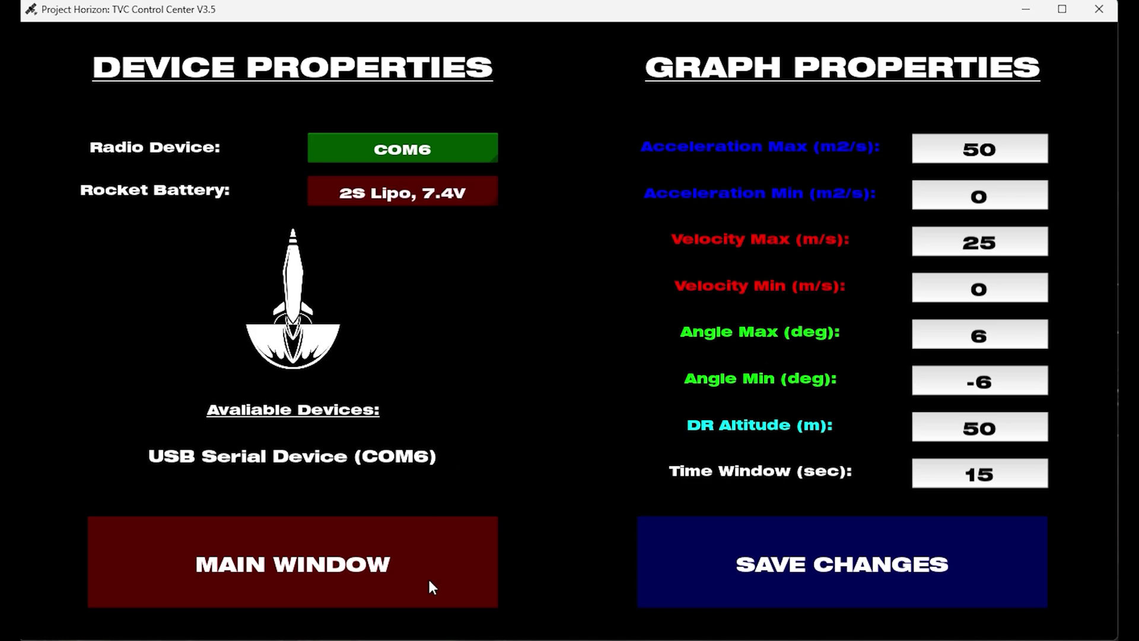
- Go back from the settings page to the TVC Control Center main window with graphs and telemetry
left_click(429, 580)
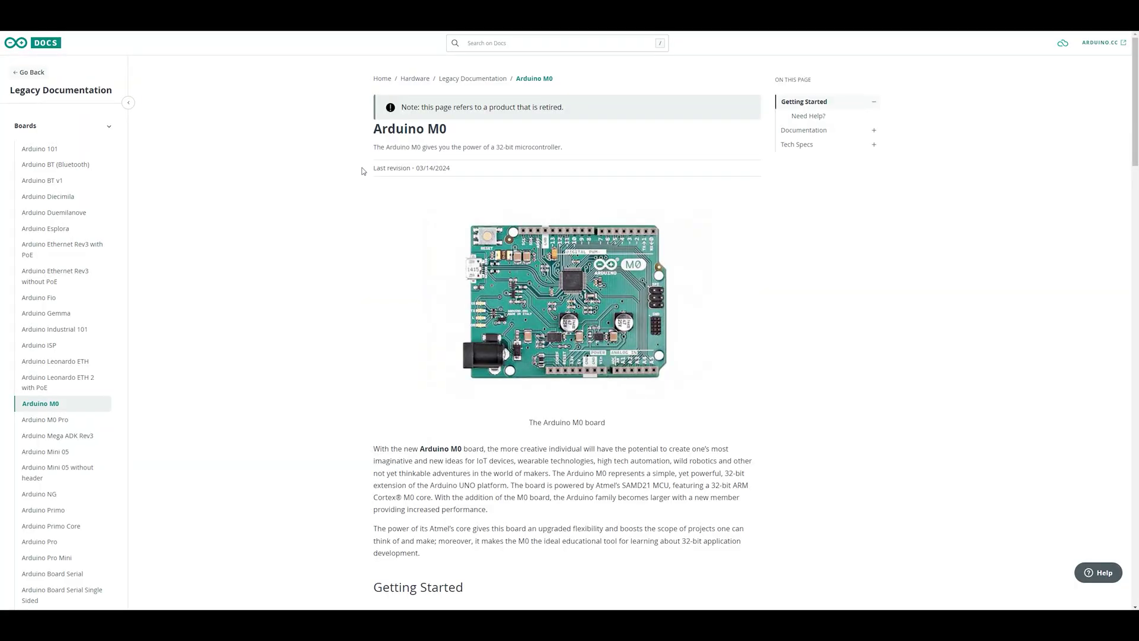
- Open the Arduino M0 schematic PDF, then the arduino_zero variant.cpp pin mapping on GitHub
scroll(362, 235, "down", 7)
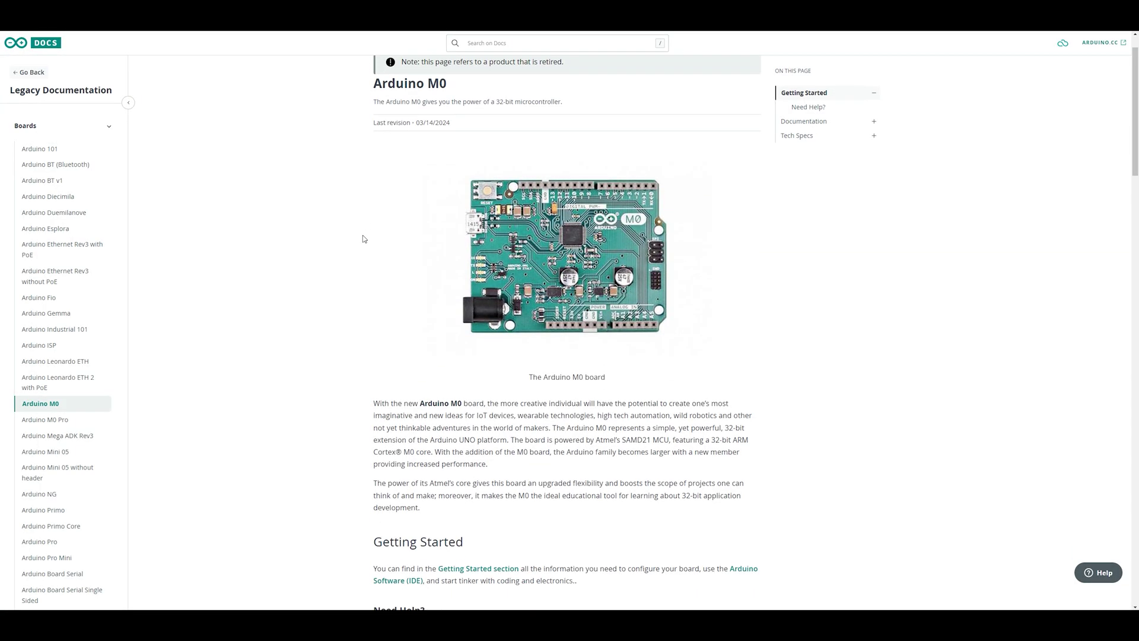
left_click(411, 407)
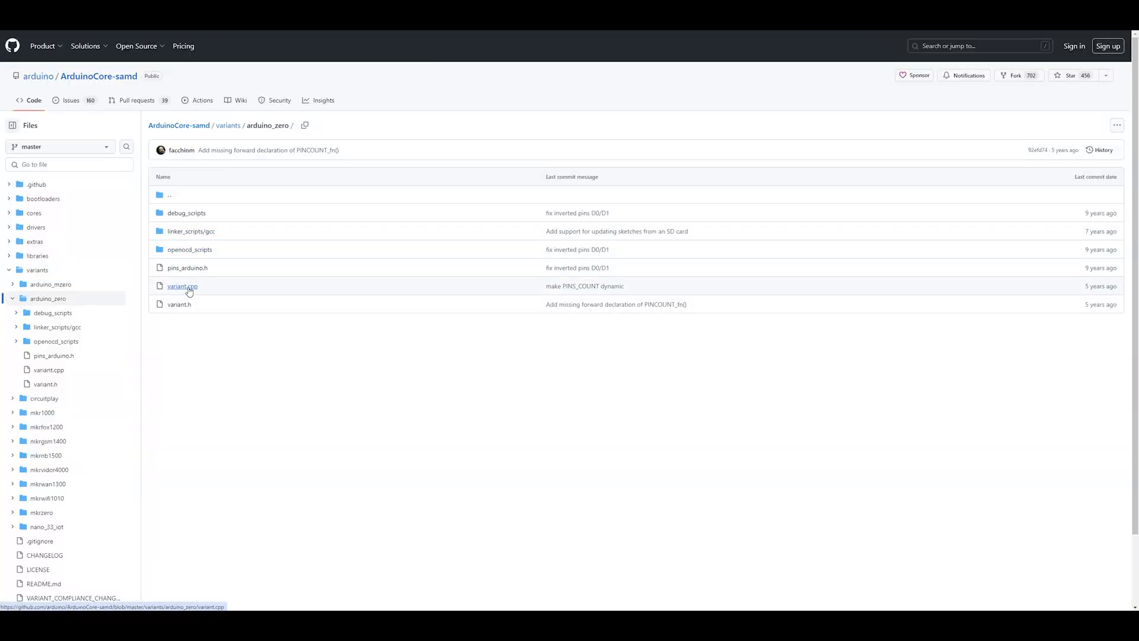
left_click(186, 287)
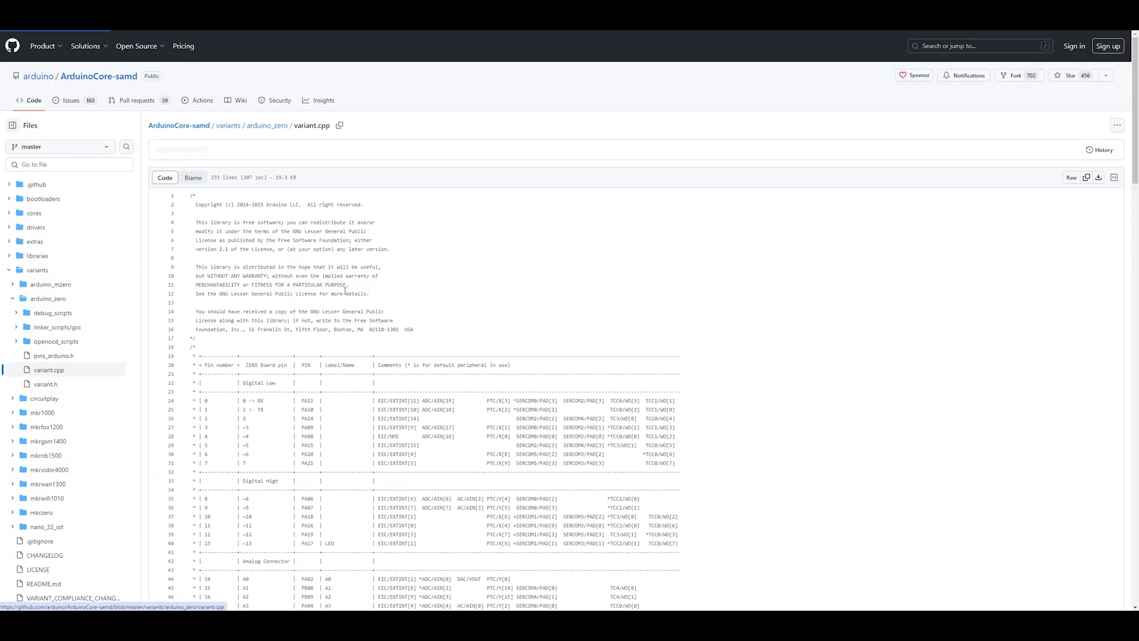
scroll(749, 346, "down", 1)
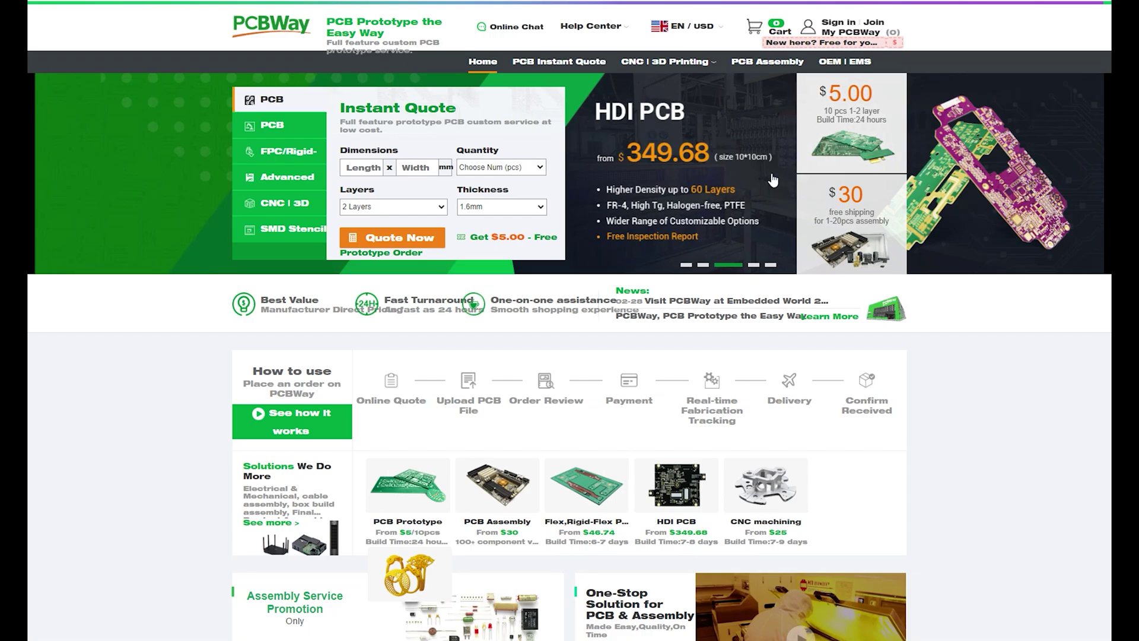
- Browse PCBWay's prototype PCB offerings, then switch the Cape Canaveral V3 schematic to its board layout
scroll(773, 180, "down", 5)
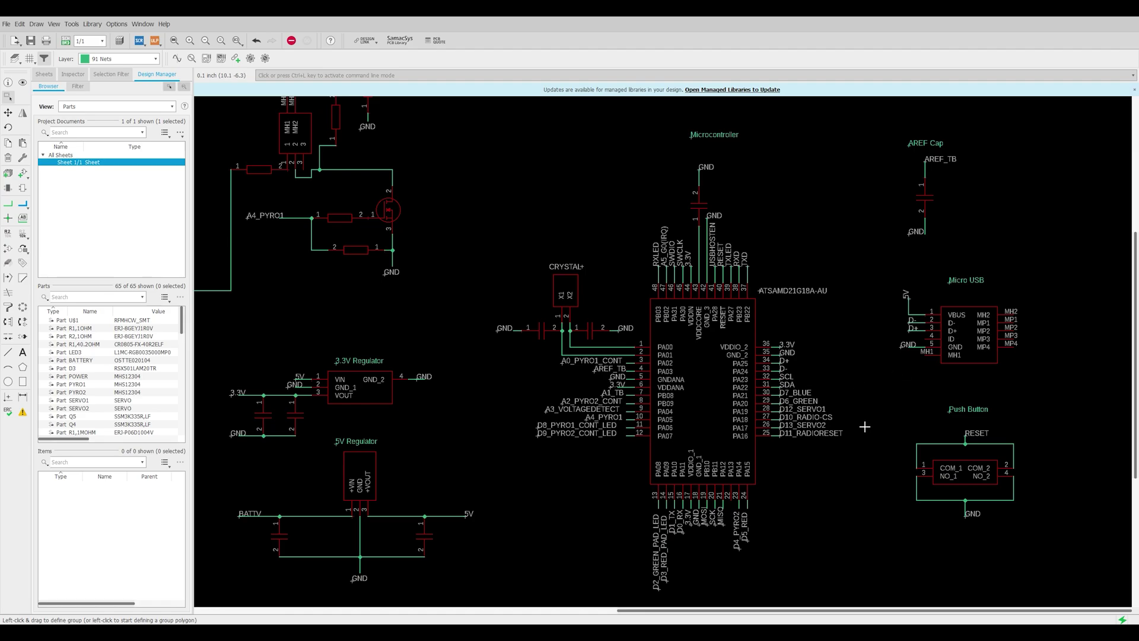
left_click(632, 317)
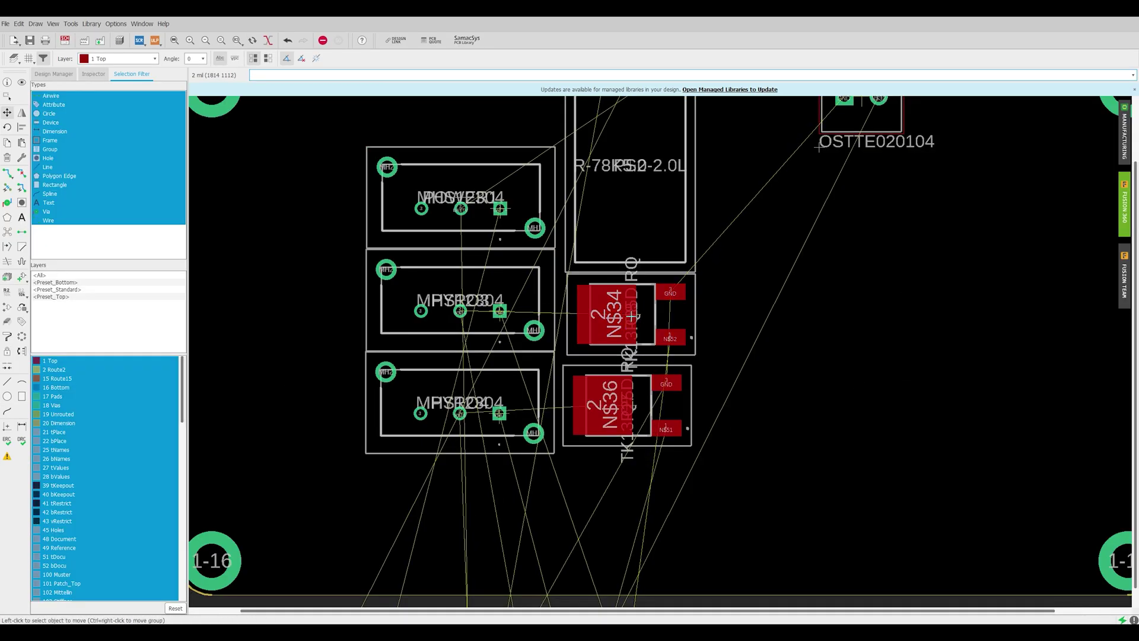
- Place the ATSAMD21 chip and a connector on the right side of the board
scroll(632, 317, "down", 5)
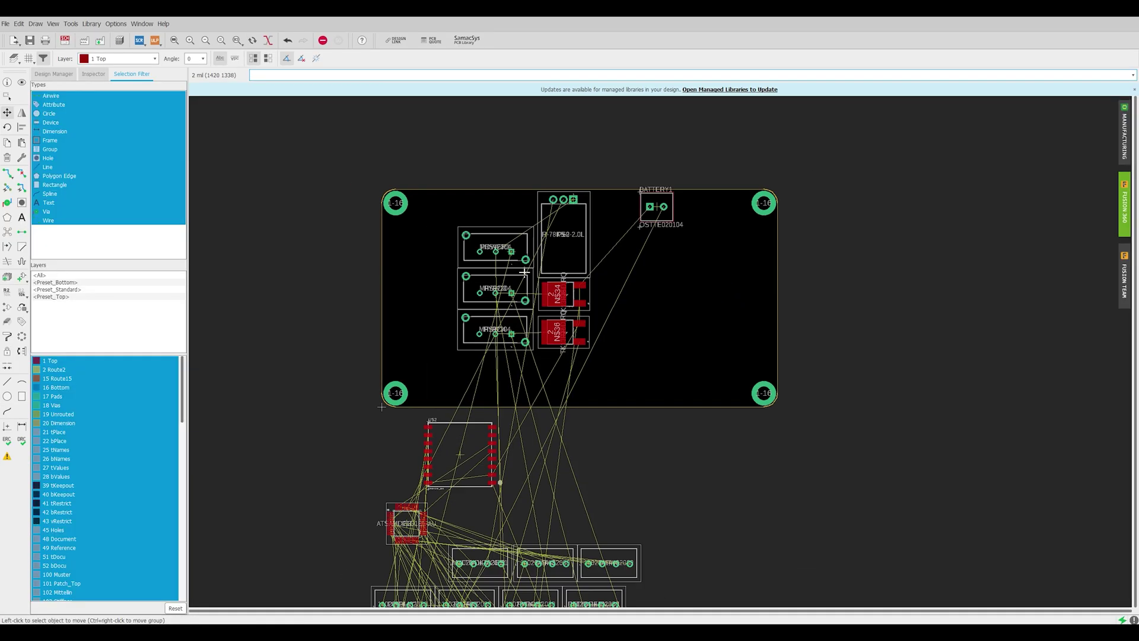
left_click(442, 231)
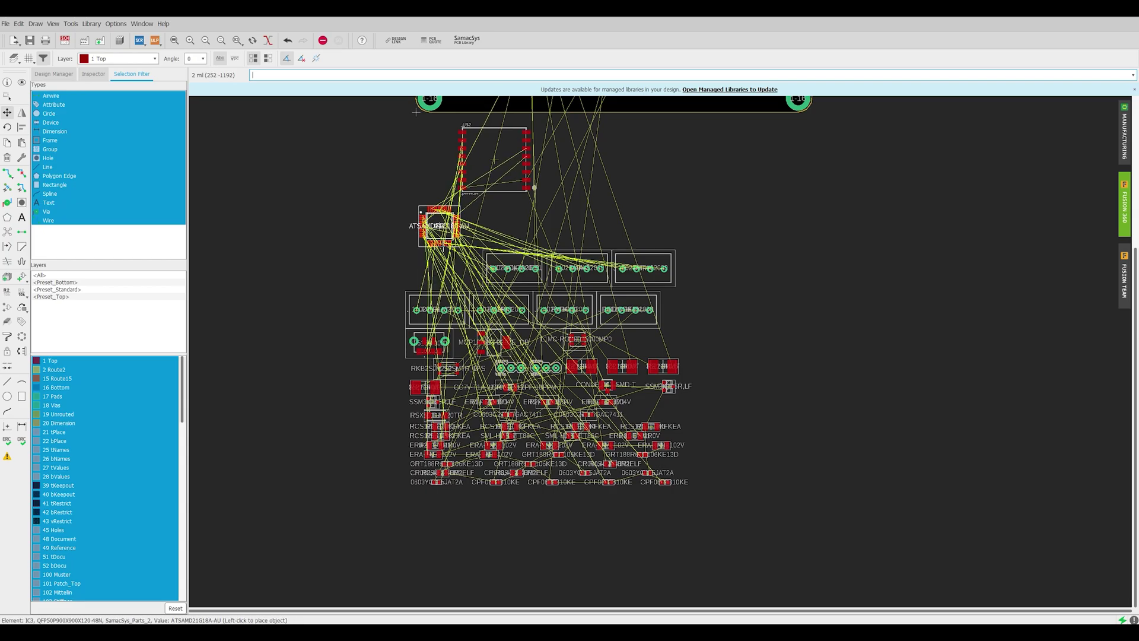
scroll(597, 254, "up", 2)
left_click(585, 247)
scroll(627, 260, "down", 3)
scroll(490, 423, "up", 4)
left_click(347, 432)
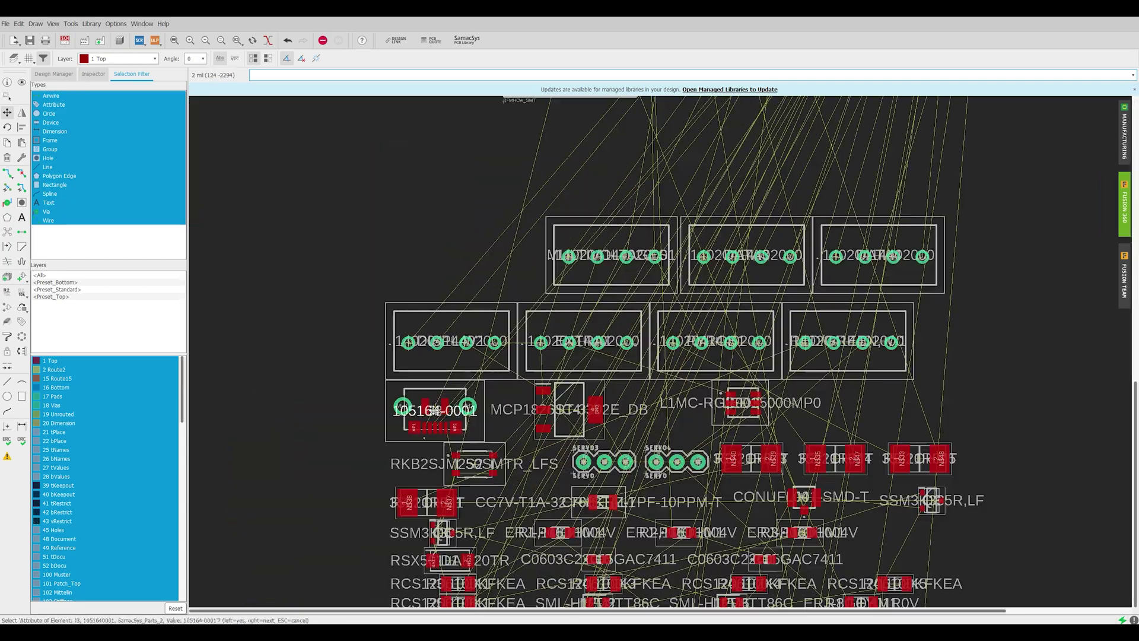
scroll(411, 494, "down", 4)
scroll(607, 268, "up", 2)
left_click(681, 224)
- Route the N$6, GND and RESET traces and start the USB D- line
scroll(706, 219, "down", 2)
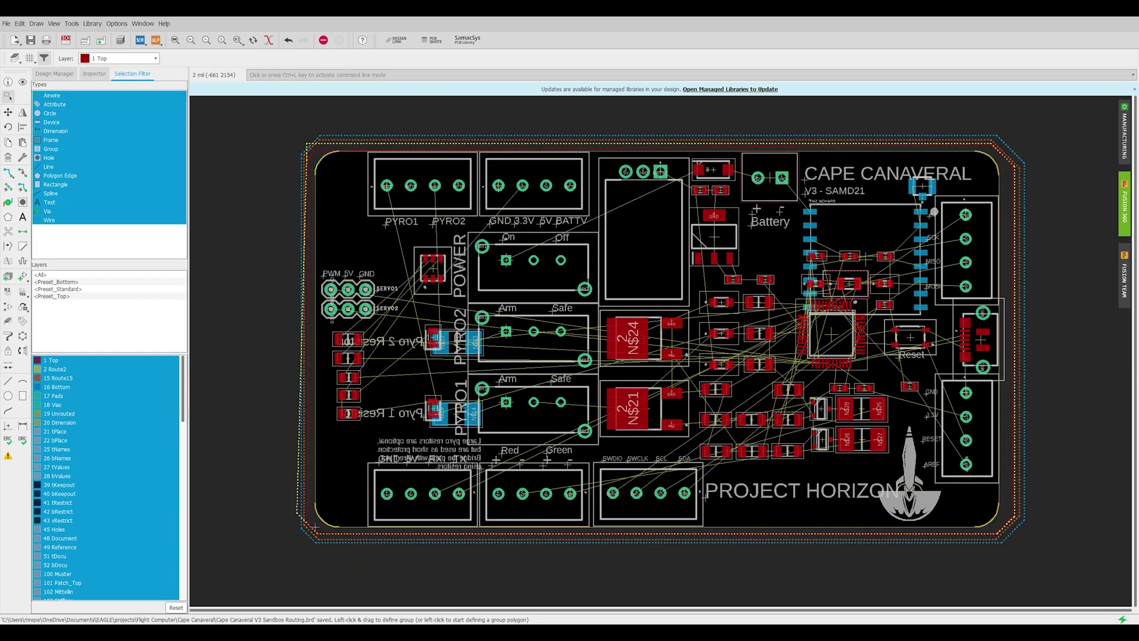
scroll(851, 324, "up", 6)
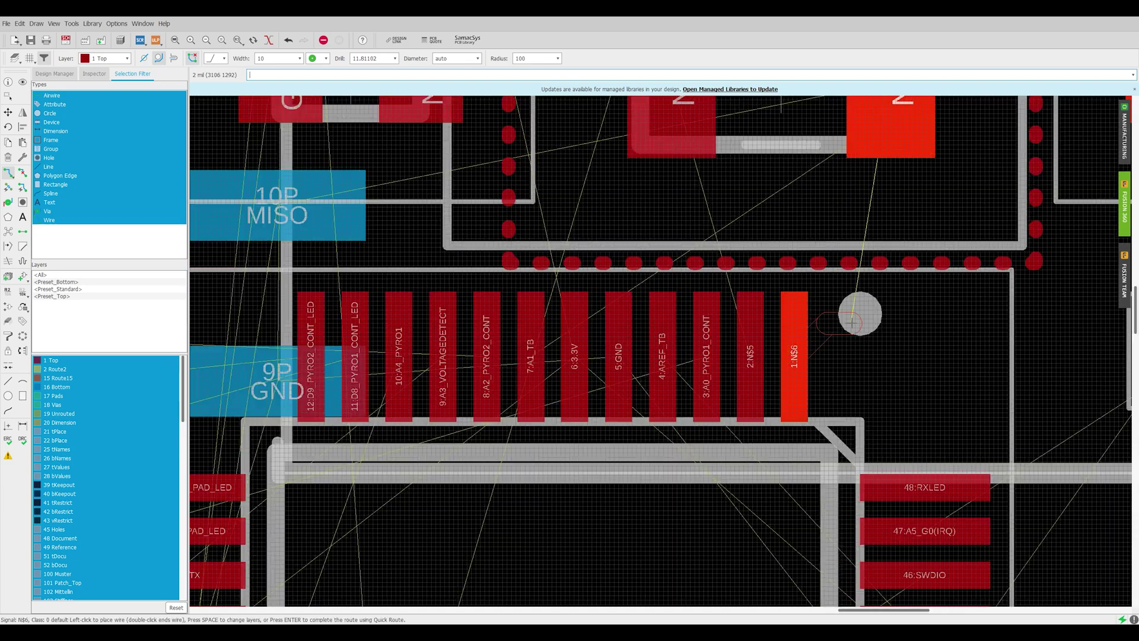
left_click(890, 143)
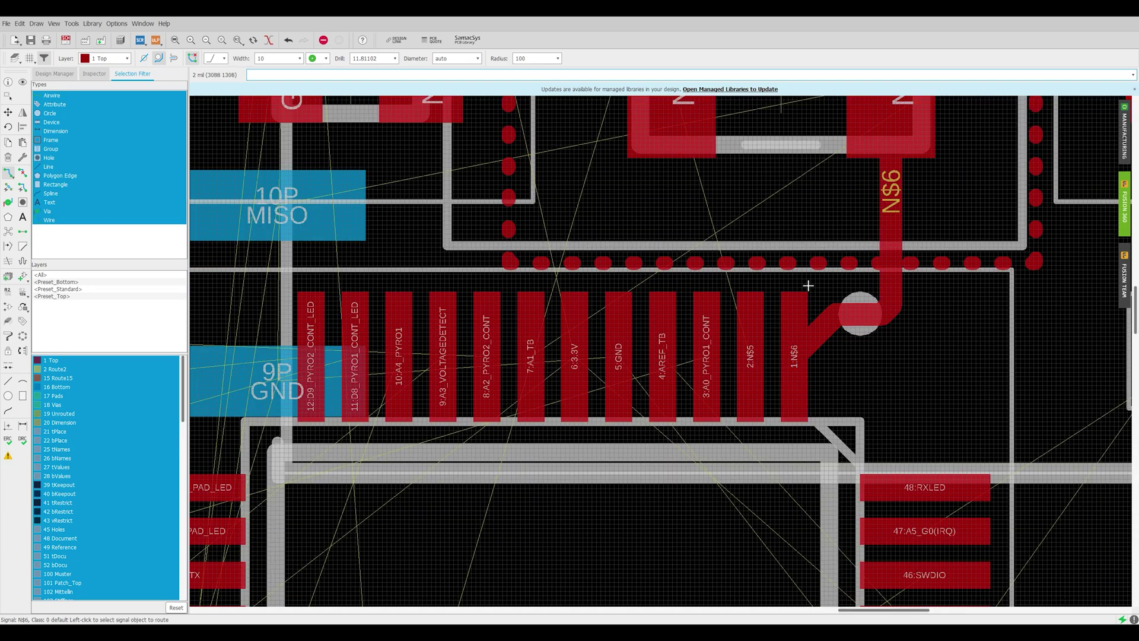
scroll(858, 254, "down", 5)
scroll(908, 318, "up", 3)
left_click(908, 318)
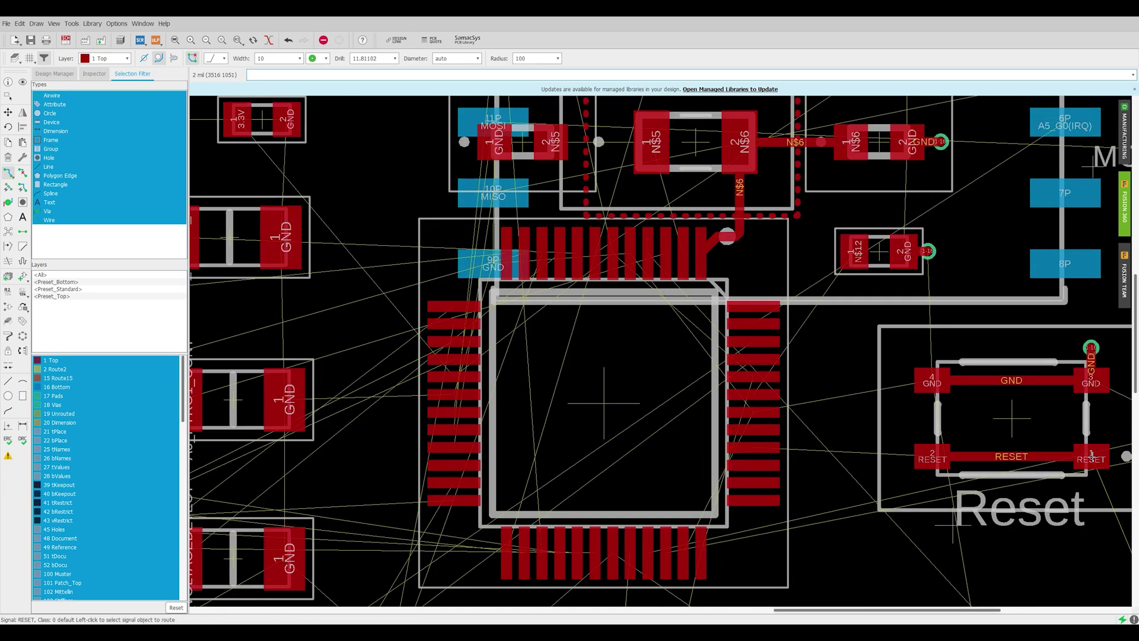
left_click(735, 513)
left_click(913, 522)
scroll(653, 475, "up", 2)
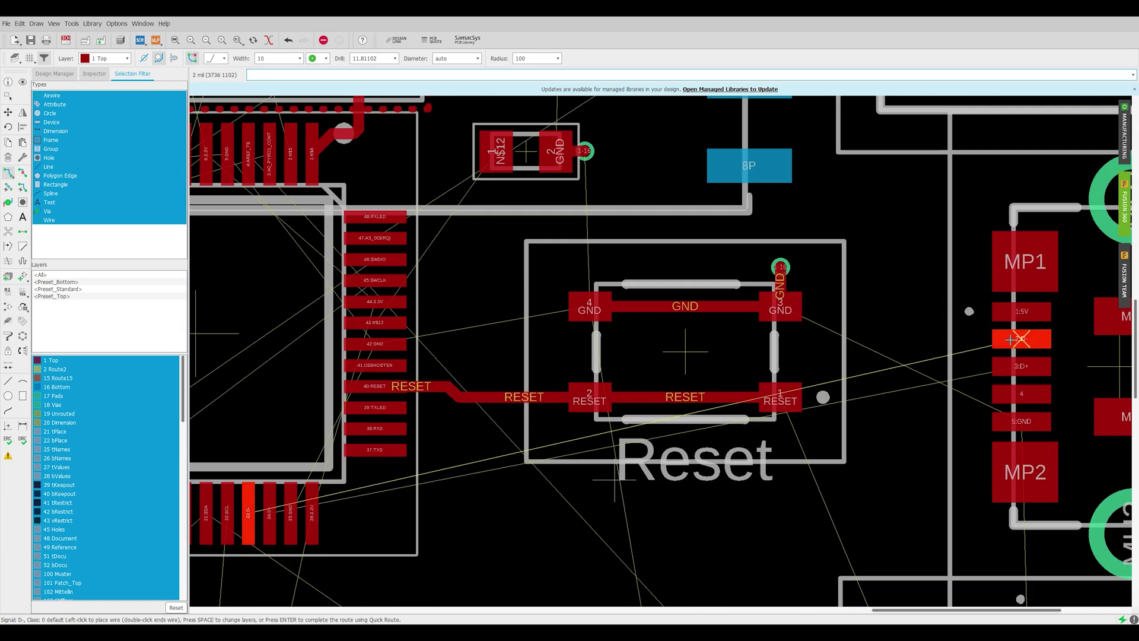
left_click(1084, 586)
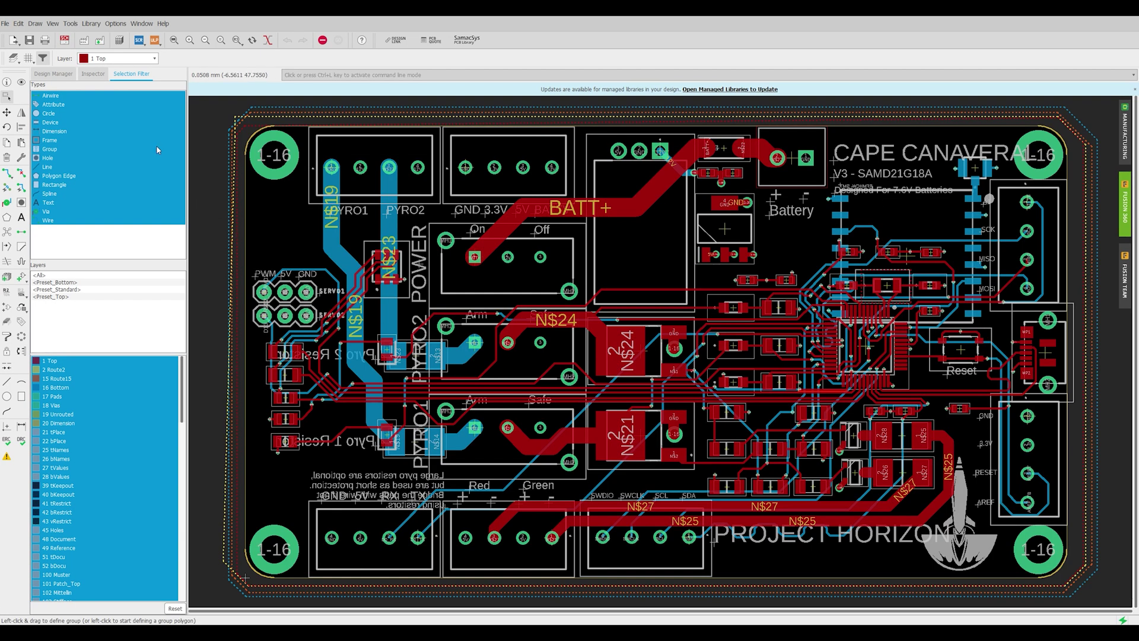
- In the CAM Processor, set the Profile Gerber output to layer 20 Dimension
left_click(84, 40)
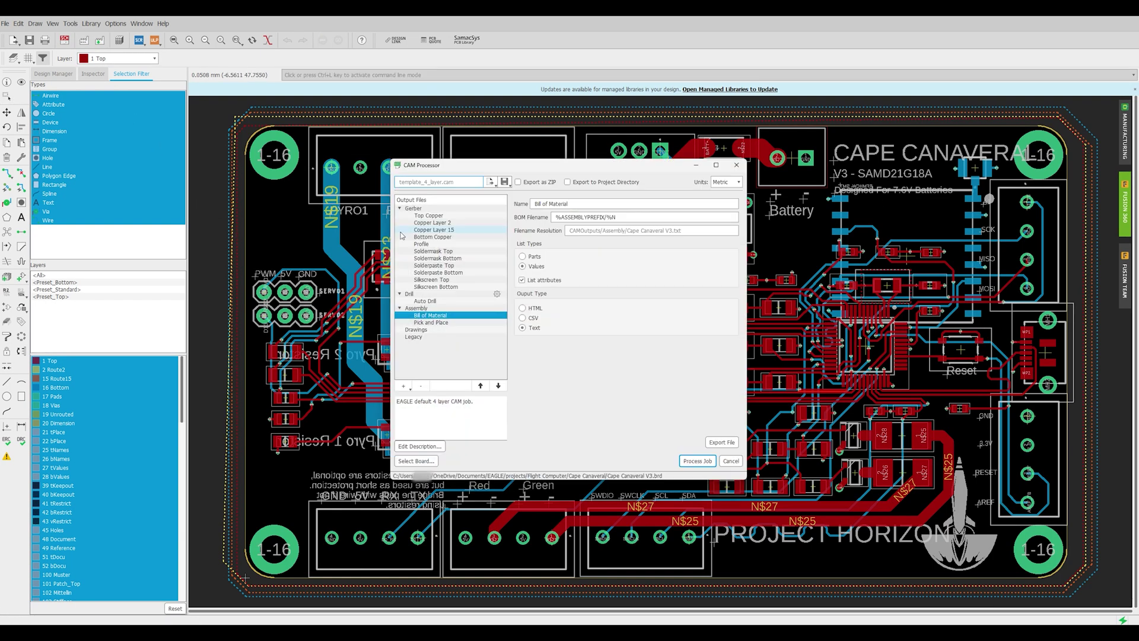
left_click(422, 244)
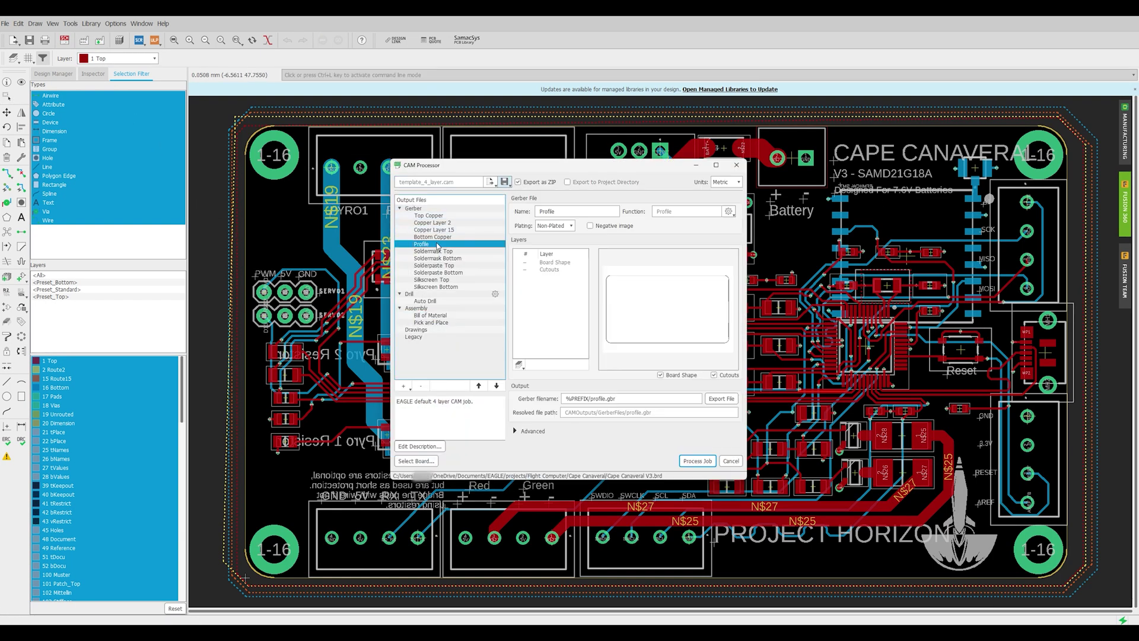
double_click(525, 343)
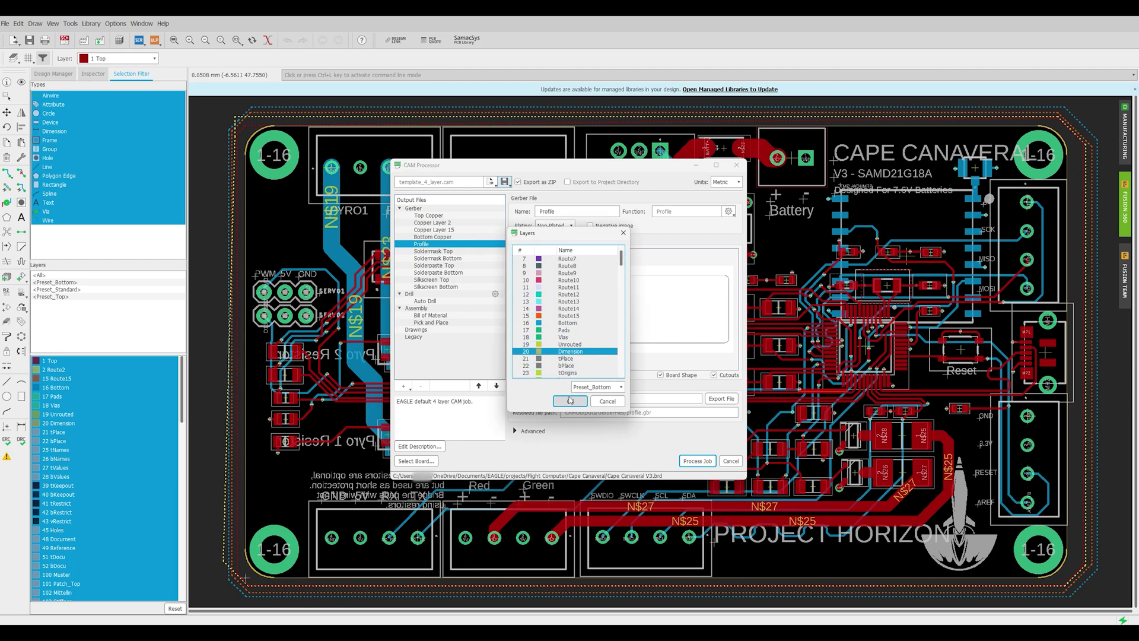
left_click(570, 400)
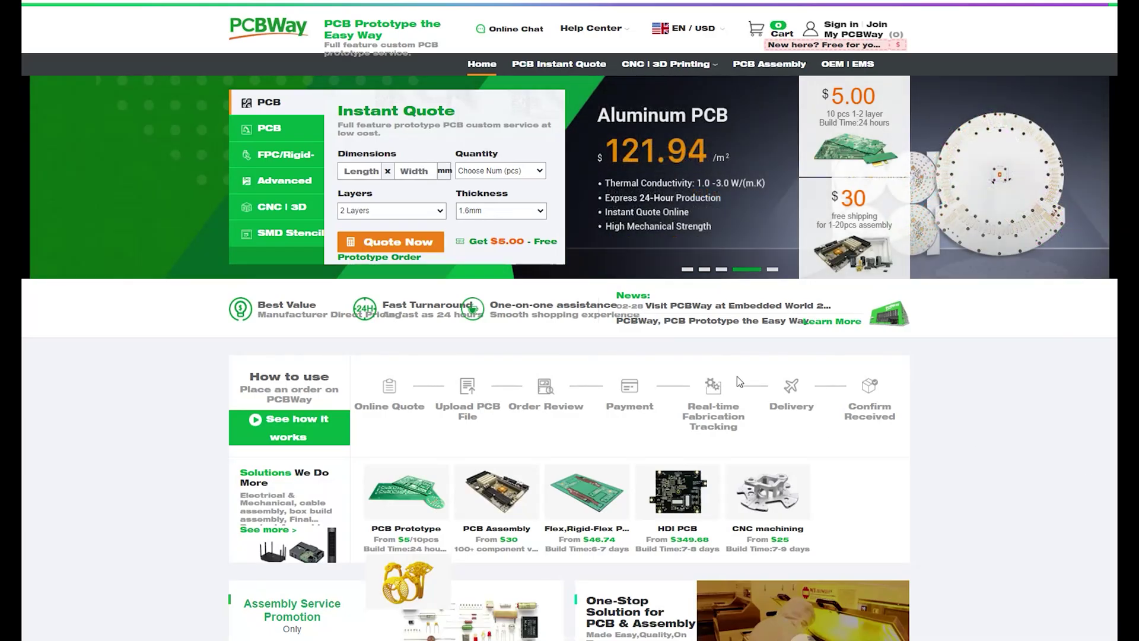
- Start a PCB instant quote for a quantity of 5 boards
left_click(569, 63)
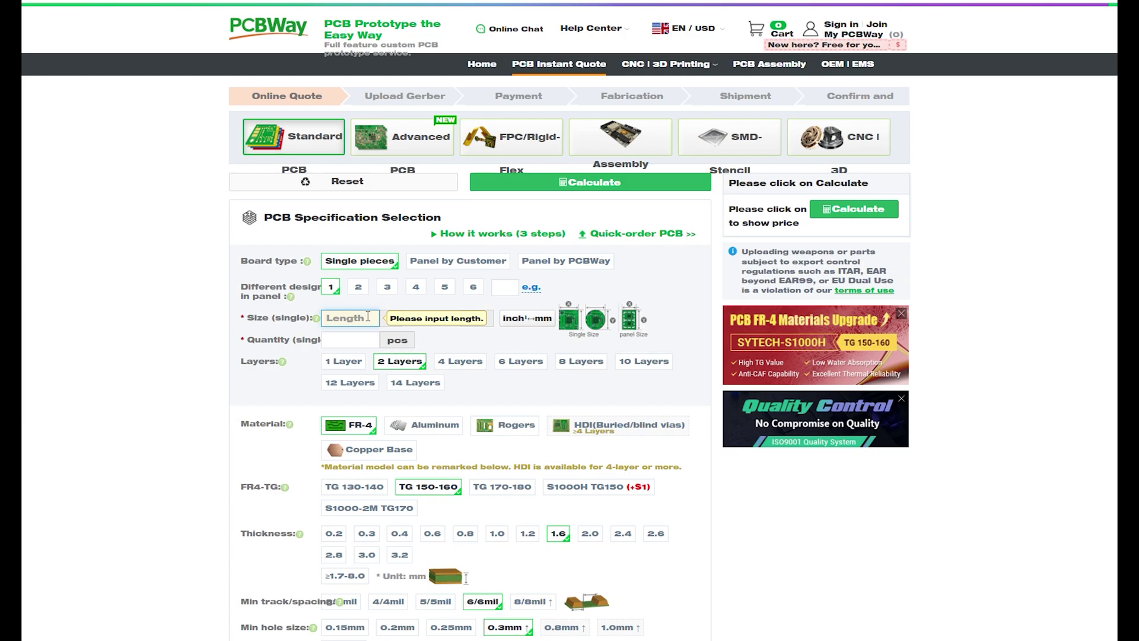
left_click(361, 337)
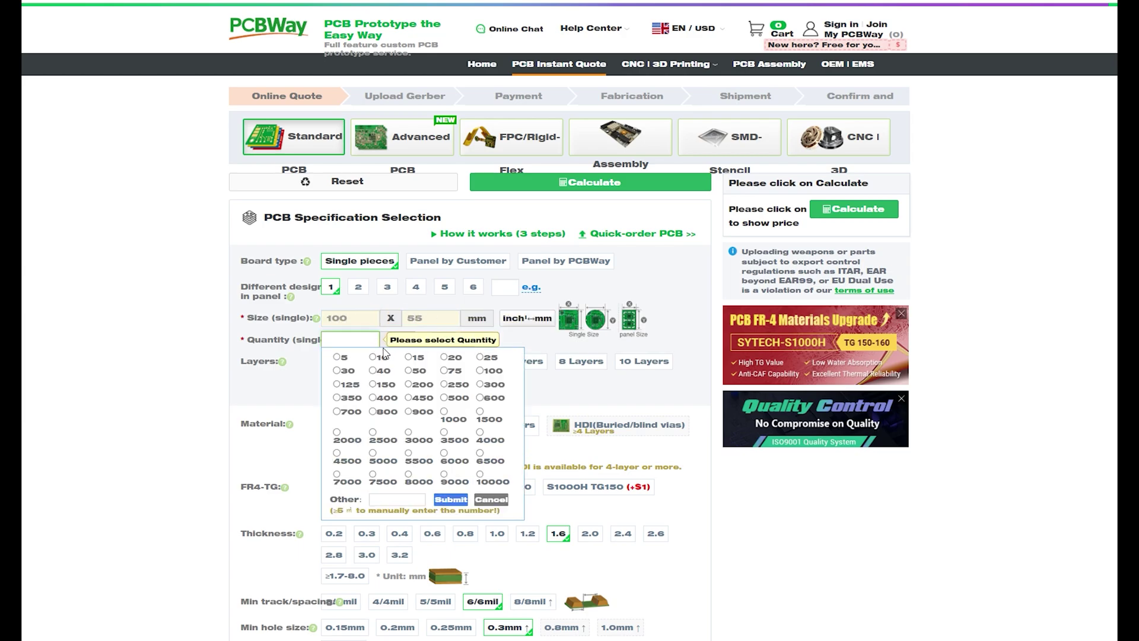
left_click(344, 357)
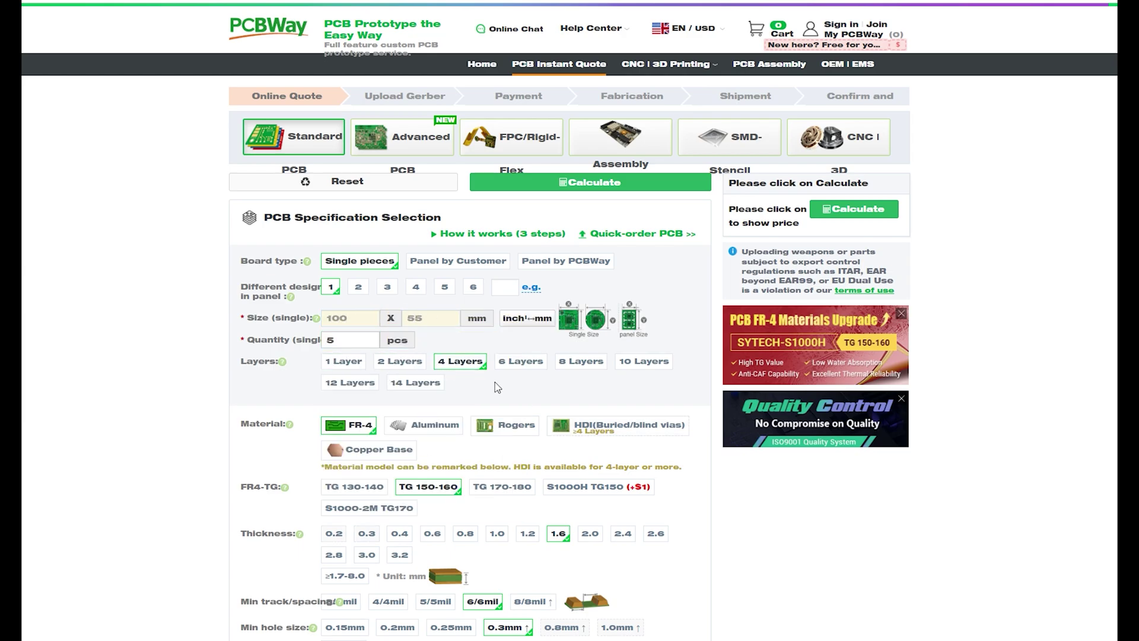
scroll(510, 404, "down", 3)
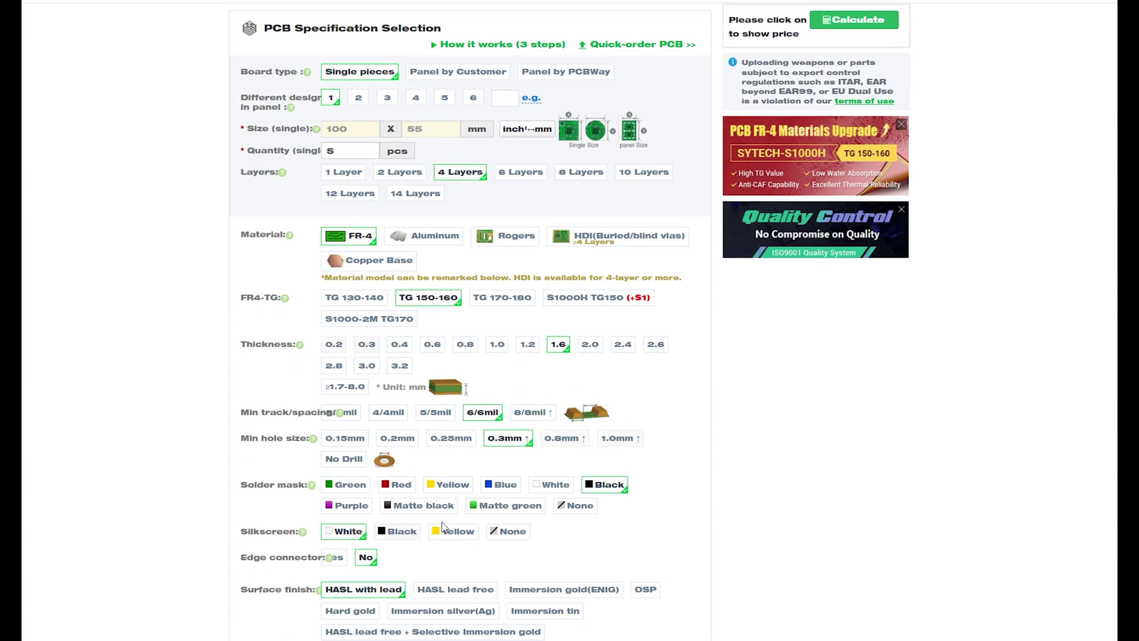
scroll(605, 517, "down", 12)
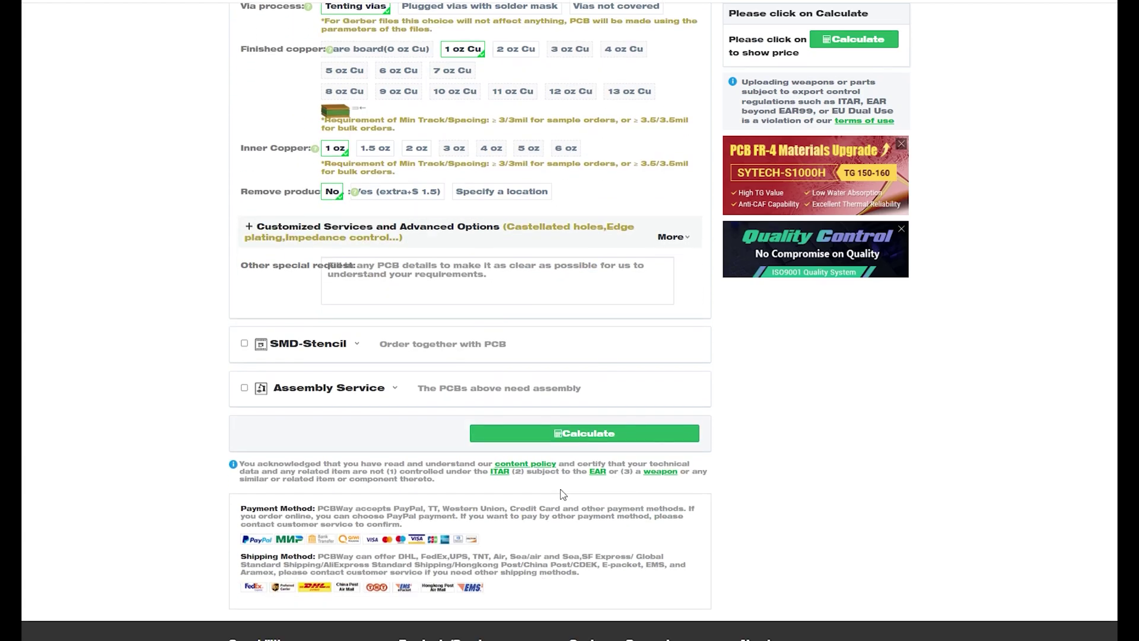
- Add a non-framework 190×290 mm custom SMD stencil and calculate the price
left_click(245, 327)
left_click(438, 348)
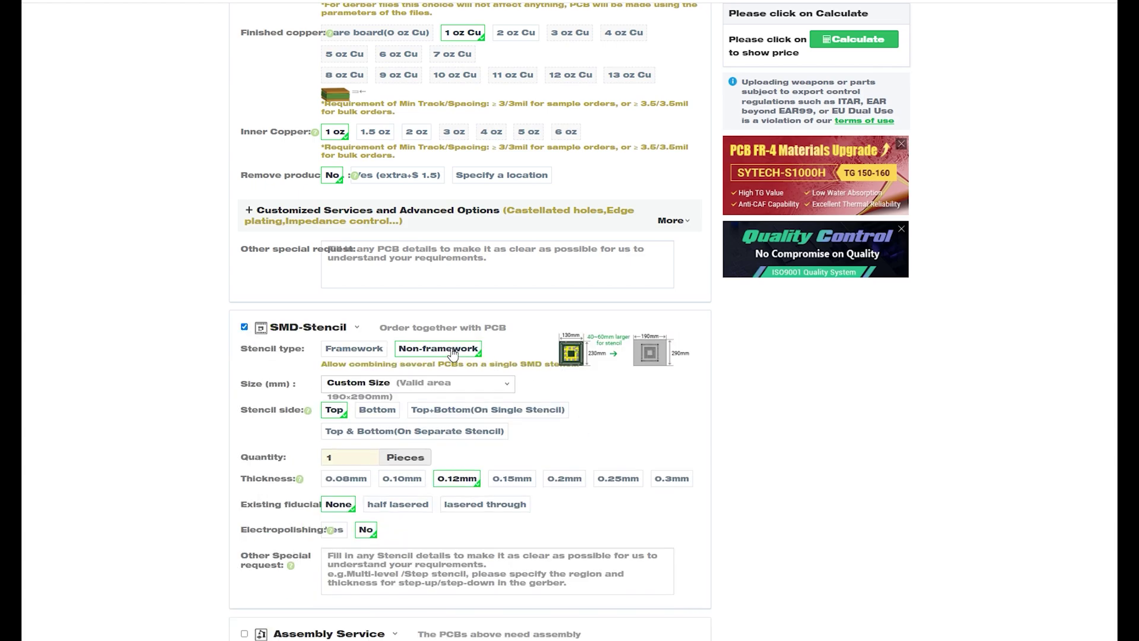
left_click(508, 383)
left_click(488, 406)
scroll(627, 410, "down", 2)
left_click(631, 554)
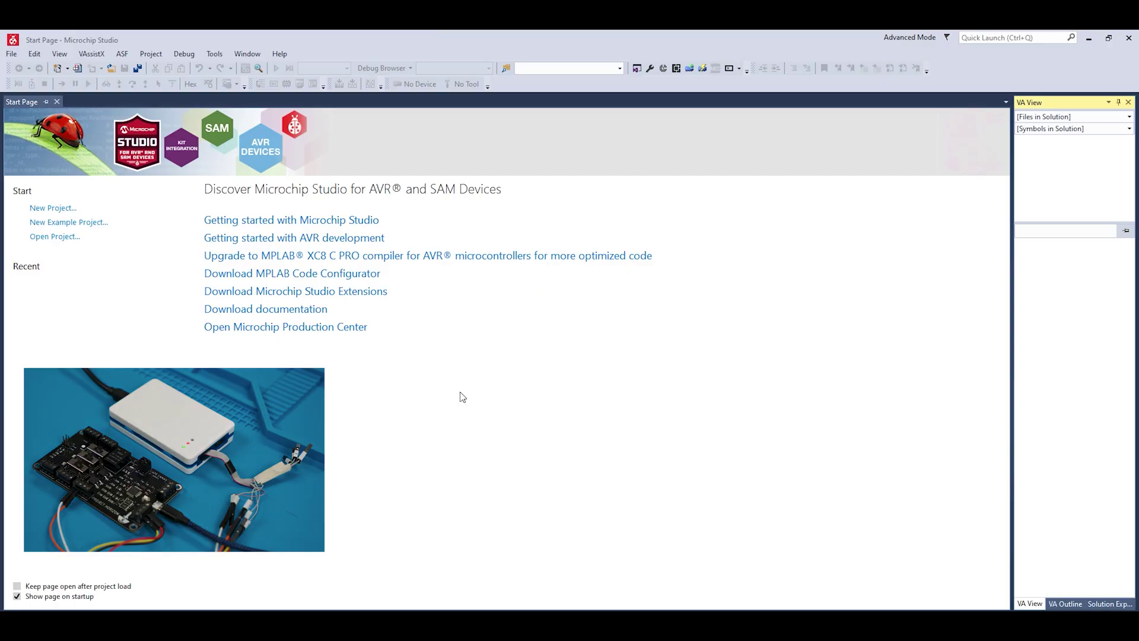
- Open Device Programming and connect to the ATSAMD21G18A via Atmel-ICE over SWD
left_click(216, 54)
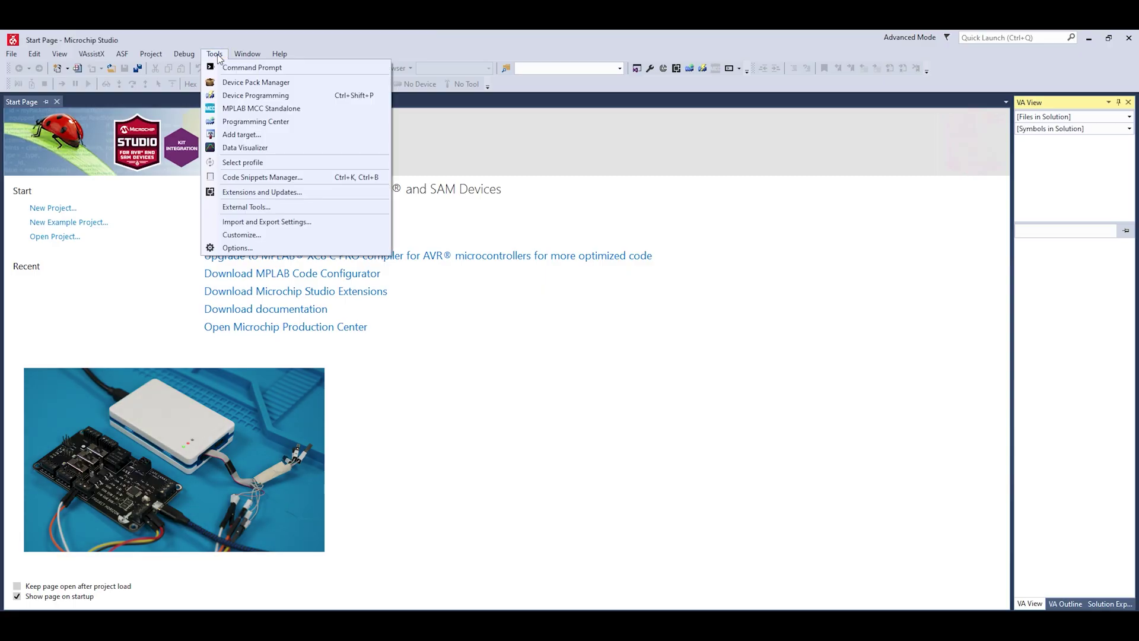
left_click(246, 96)
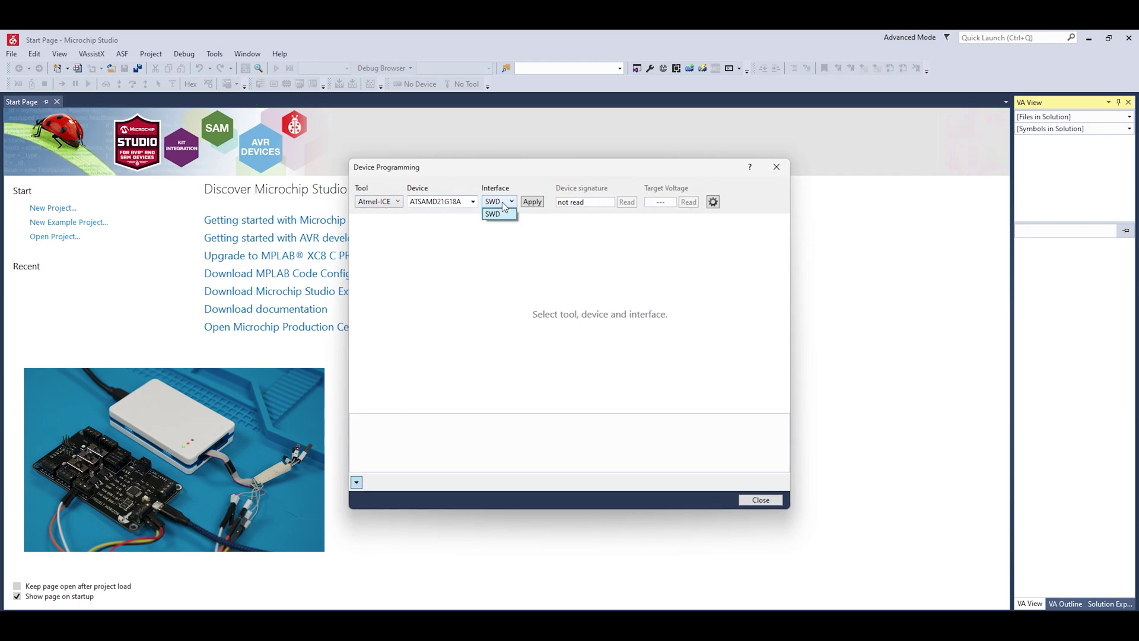
left_click(526, 203)
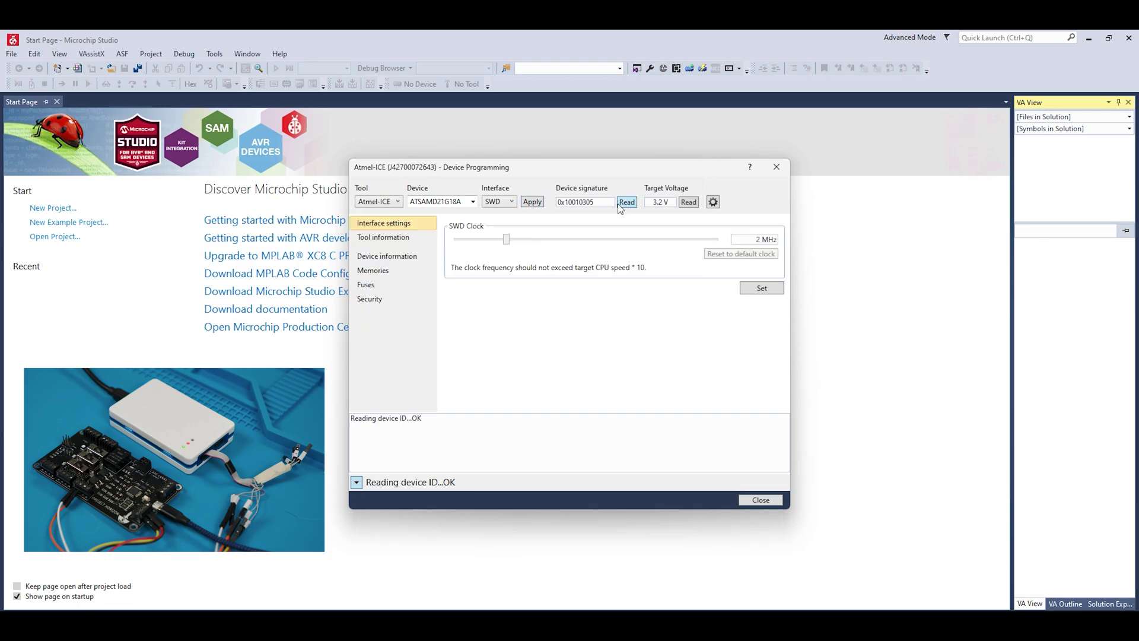
- Choose Bootloader_D21_M0_150515.hex for Flash memory and program it into the chip
left_click(407, 260)
left_click(405, 272)
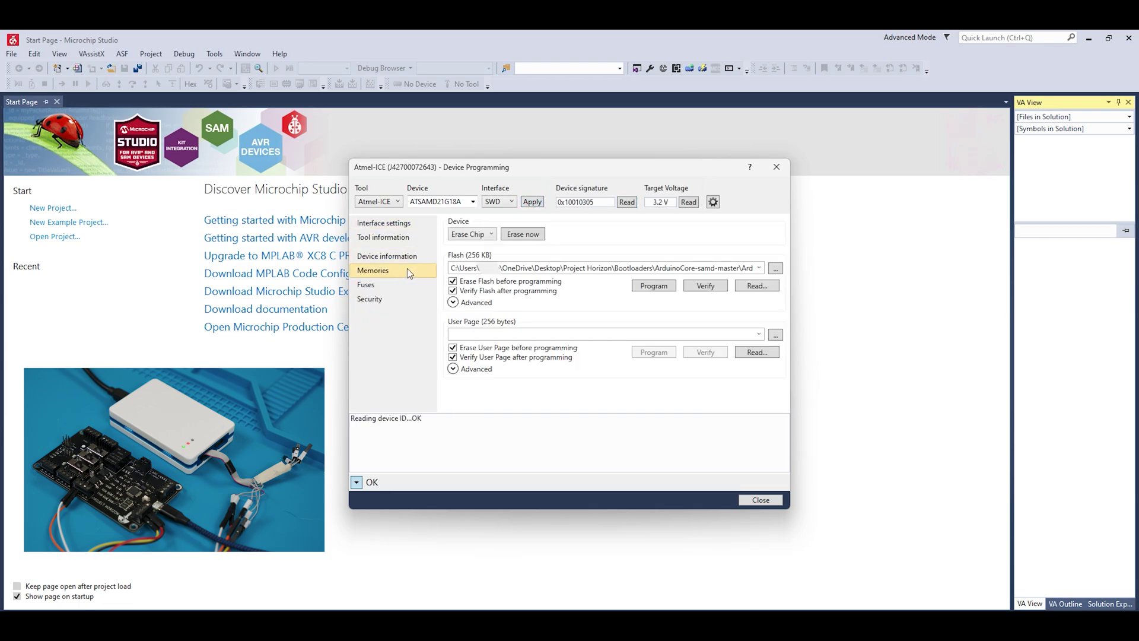
left_click(775, 269)
left_click(580, 290)
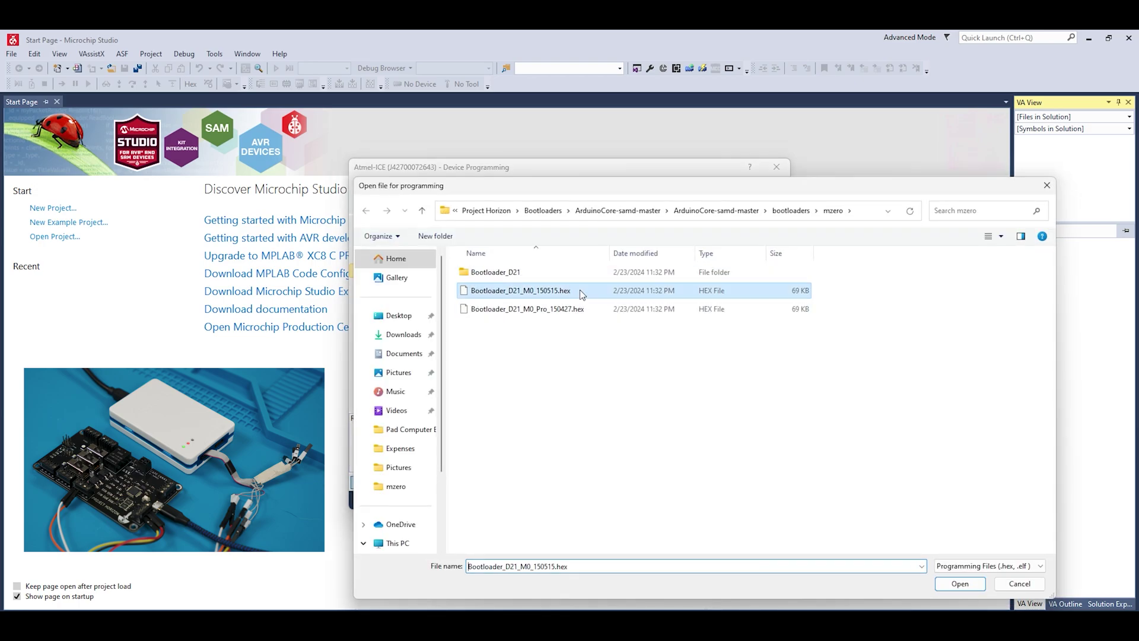
left_click(961, 584)
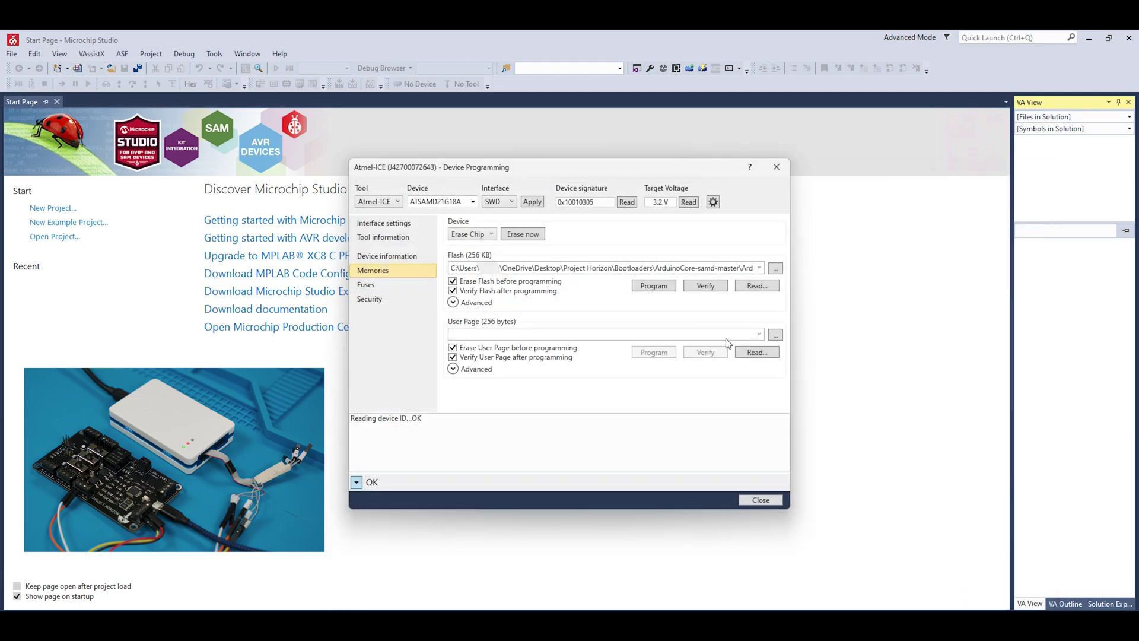
left_click(661, 287)
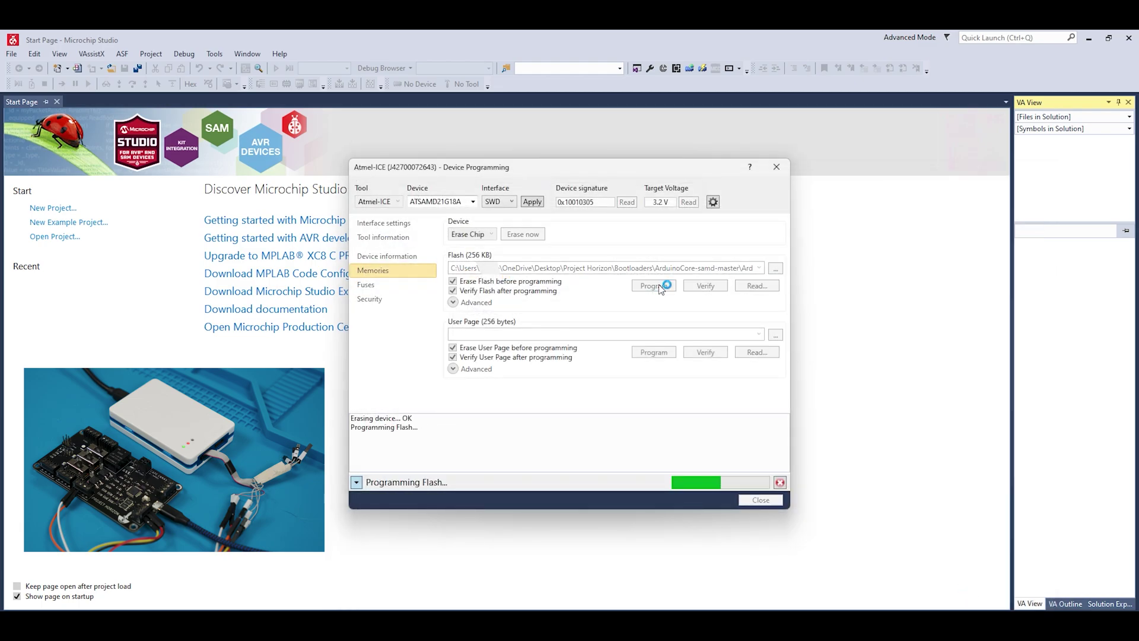